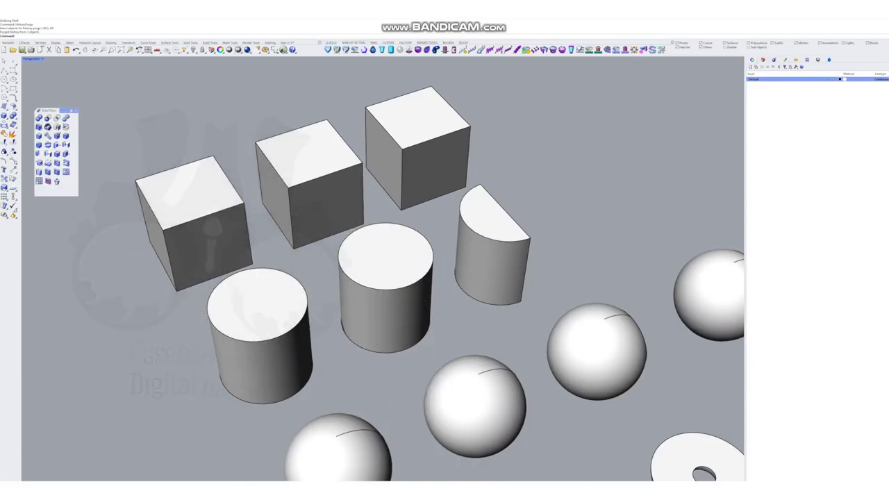
scroll(312, 208, "down", 6)
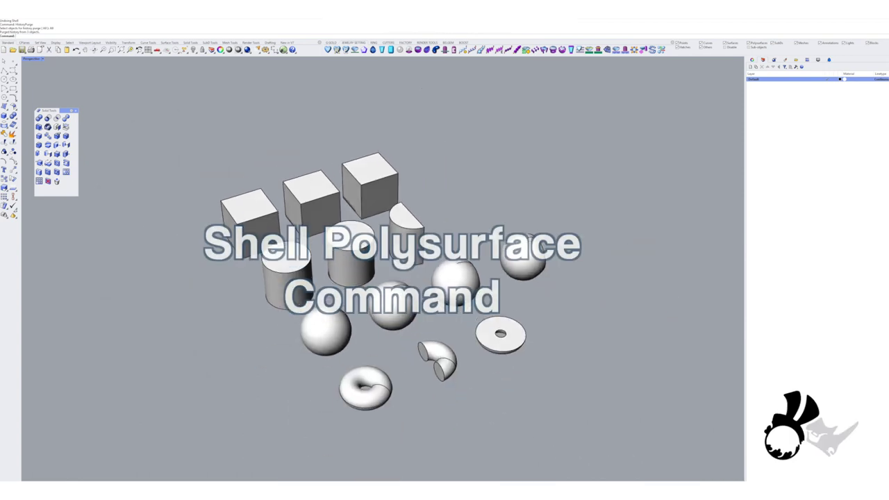
right_click_drag(313, 208, 311, 177)
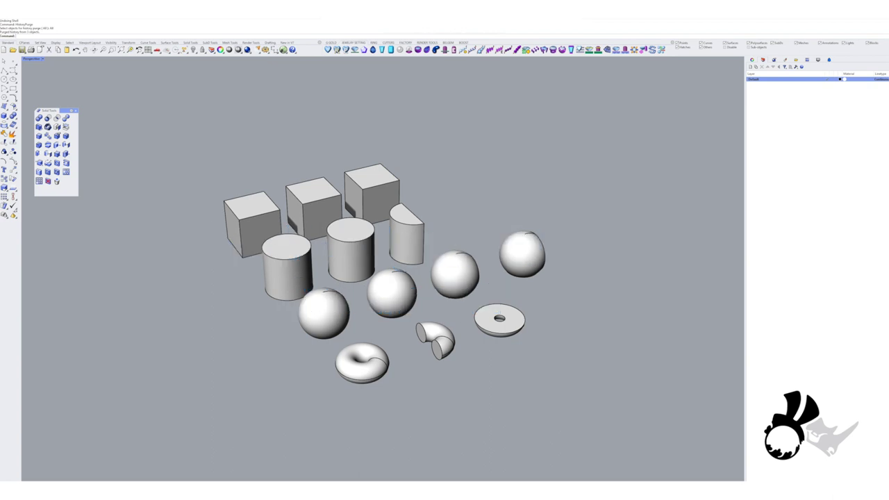
left_click_drag(218, 156, 557, 389)
right_click_drag(549, 323, 459, 247)
scroll(357, 268, "up", 5)
right_click_drag(253, 261, 240, 263)
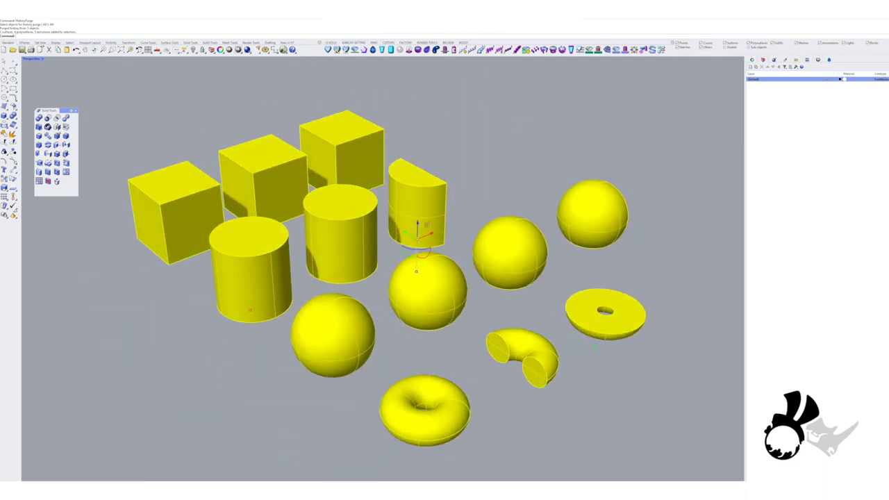
key("Escape")
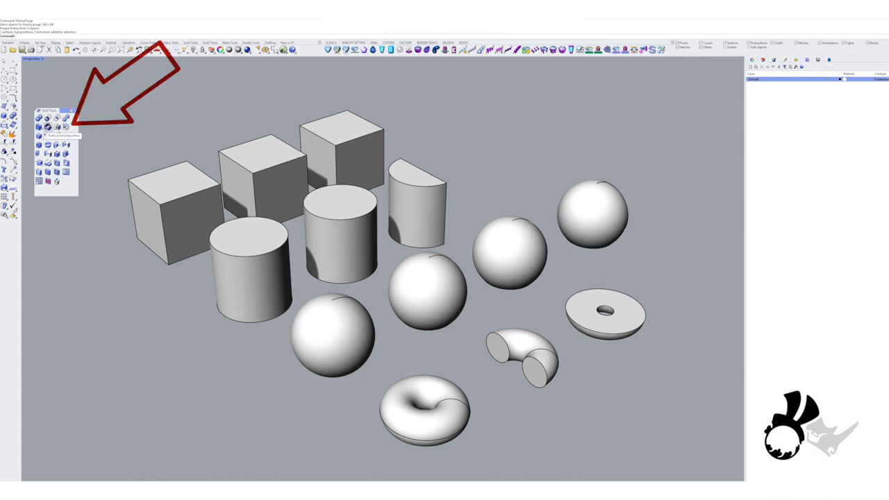
right_click(15, 117)
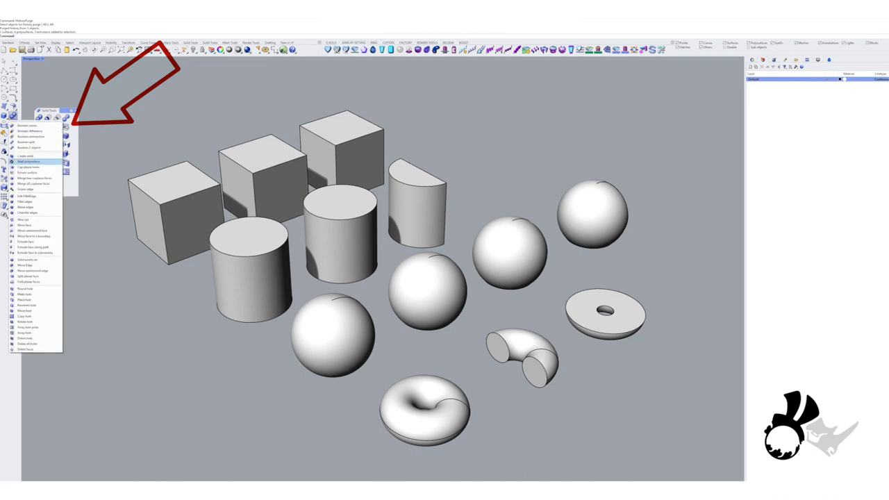
key("Escape")
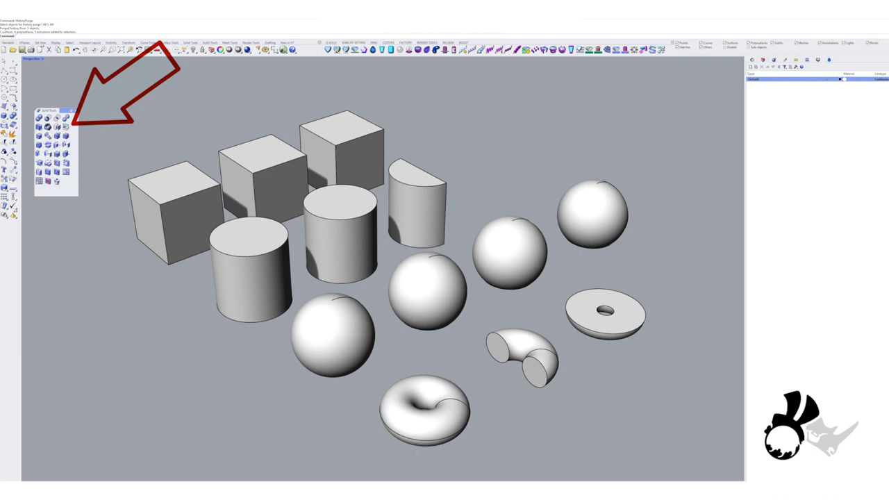
Shell the first box with a wall thickness of 1, removing its top face
scroll(237, 205, "down", 2)
right_click_drag(236, 205, 254, 240)
scroll(164, 205, "up", 6)
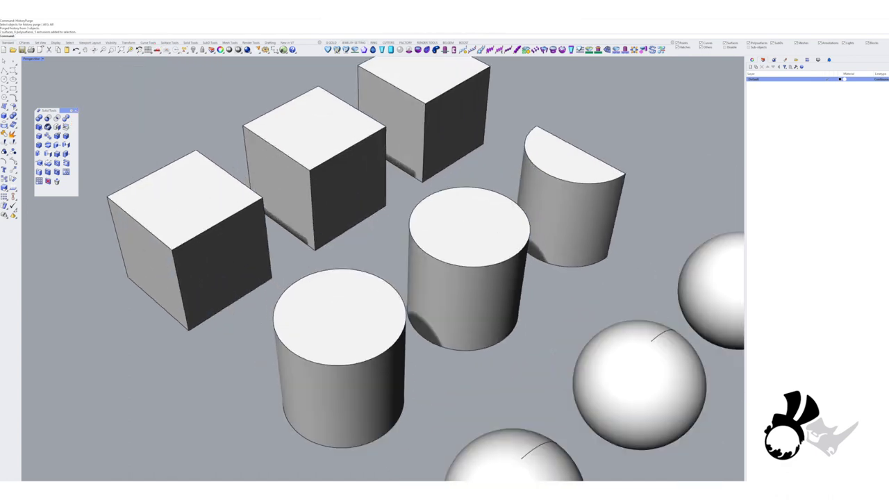
right_click_drag(163, 205, 175, 225, "shift")
right_click_drag(382, 271, 344, 260)
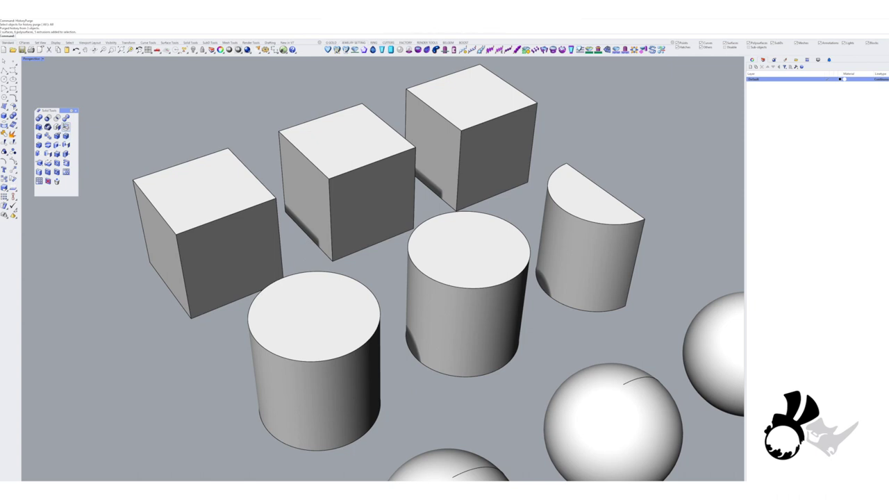
left_click(47, 127)
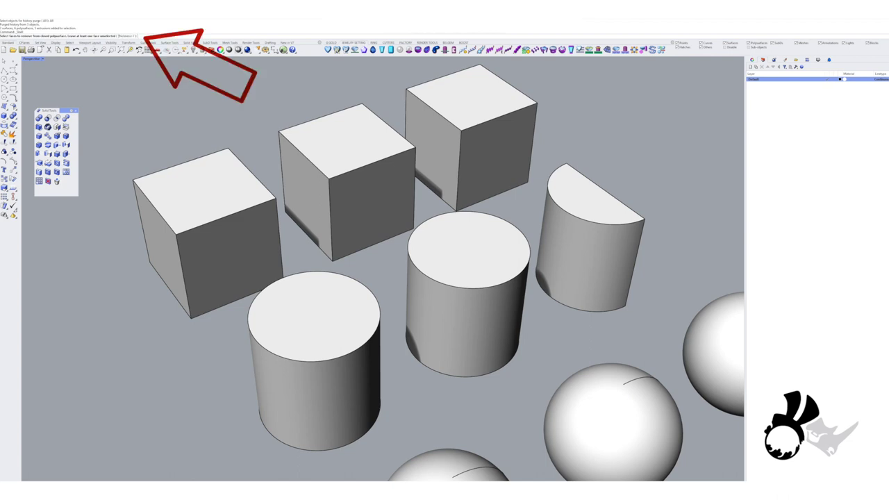
left_click(204, 192)
right_click_drag(204, 191, 204, 217)
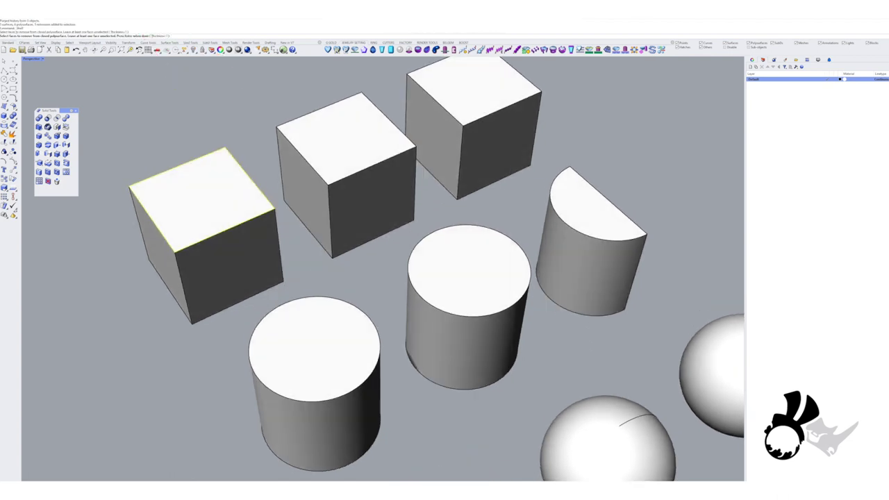
key("Return")
Examine the hollowed box's walls from several sides in Ghosted display, and return the viewport to Shaded display
right_click_drag(278, 243, 368, 215)
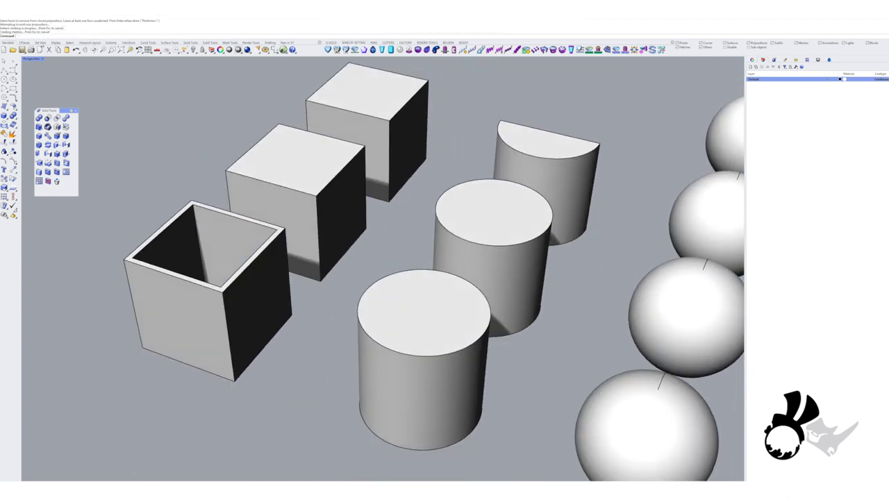
left_click(42, 59)
left_click(43, 93)
scroll(178, 278, "up", 5)
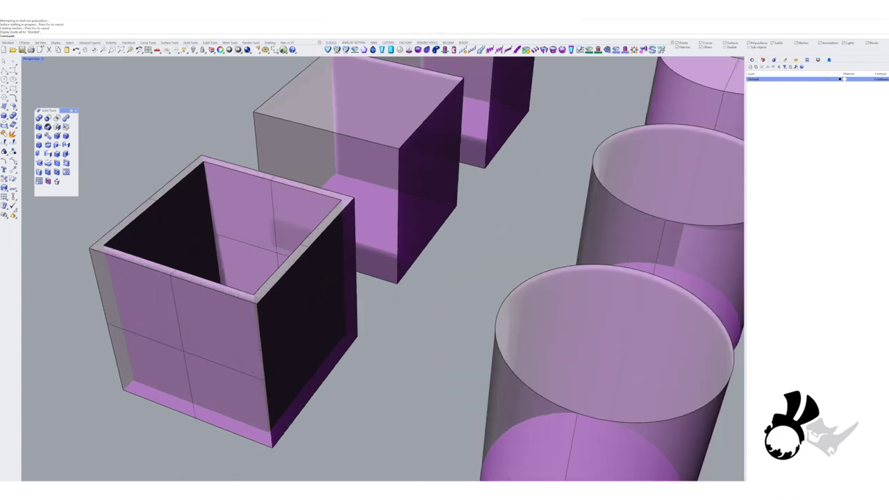
right_click_drag(361, 327, 310, 345)
scroll(306, 240, "up", 4)
scroll(386, 277, "down", 2)
right_click_drag(386, 278, 548, 284)
scroll(389, 277, "down", 5)
right_click_drag(334, 278, 501, 285)
scroll(382, 278, "down", 2)
scroll(370, 237, "up", 2)
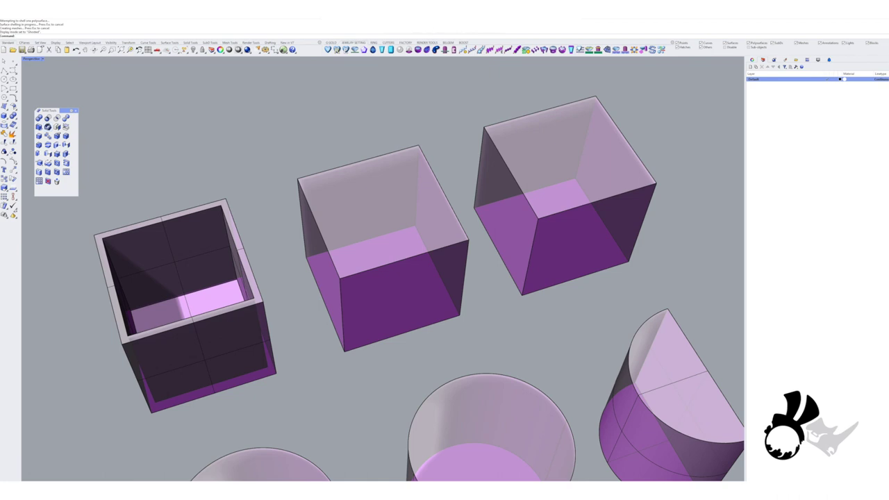
left_click(42, 59)
left_click(50, 83)
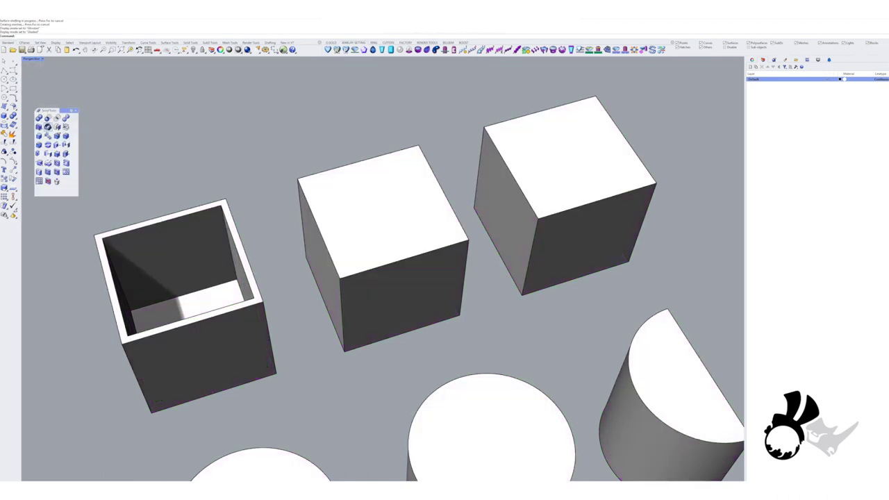
Shell the middle box with a thicker wall than the first one, removing its top and bottom faces
left_click(48, 128)
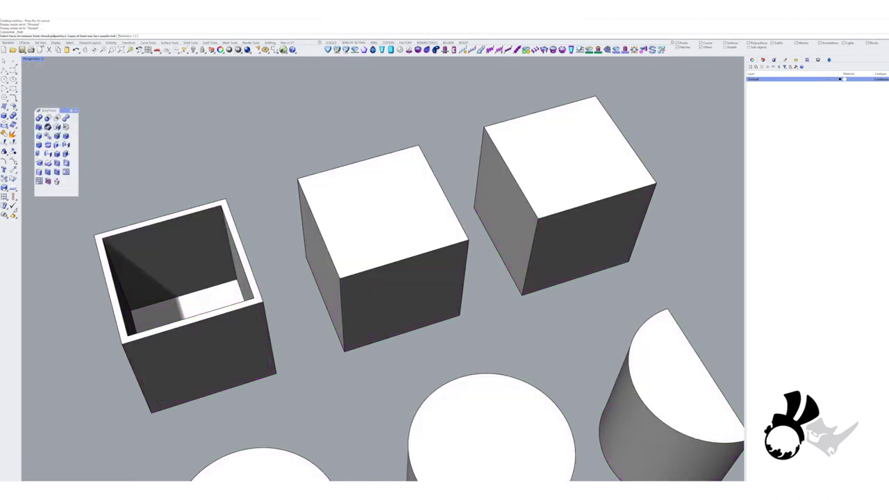
left_click(127, 36)
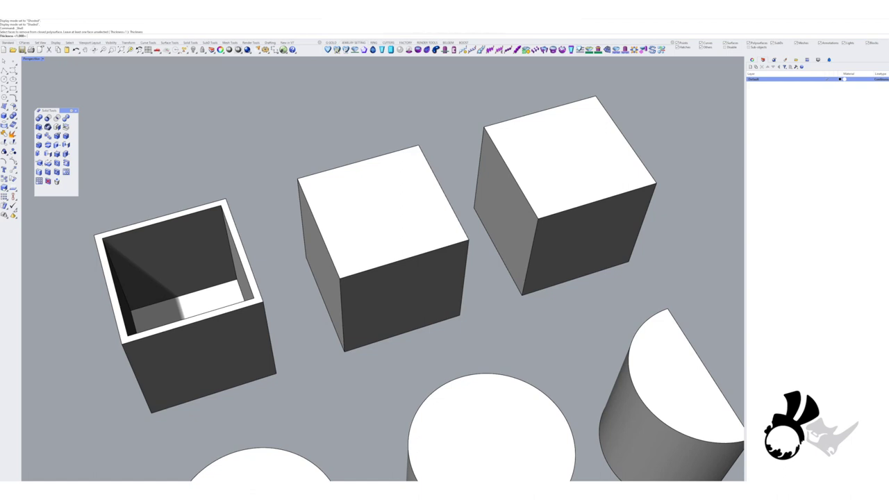
key("Return")
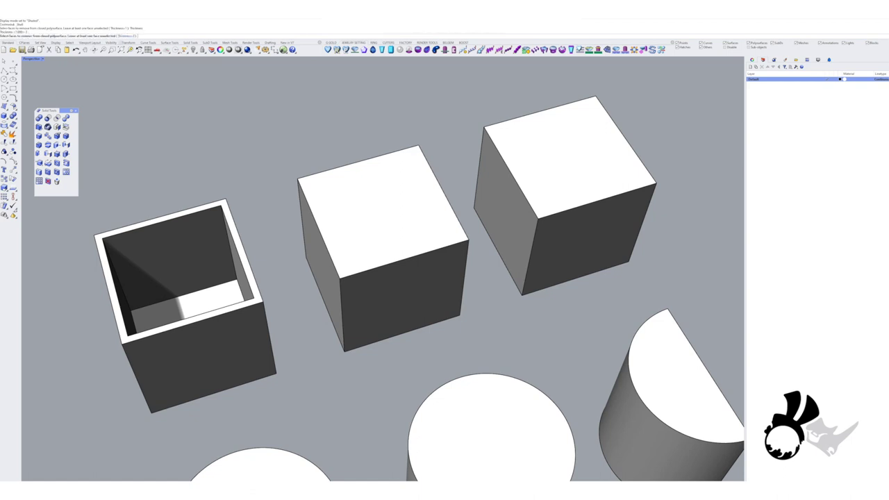
left_click(384, 213)
right_click_drag(384, 212, 372, 198)
left_click(406, 303)
right_click_drag(406, 302, 368, 431)
key("Return")
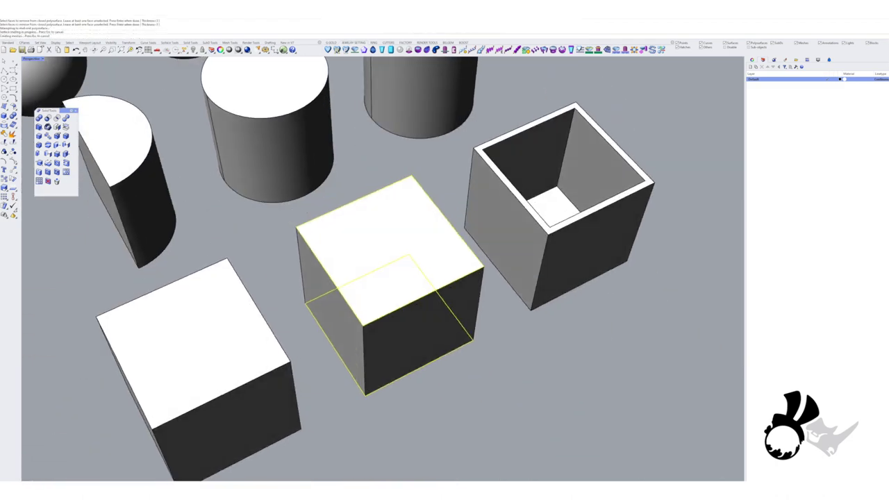
right_click_drag(368, 313, 441, 316)
scroll(414, 271, "down", 5)
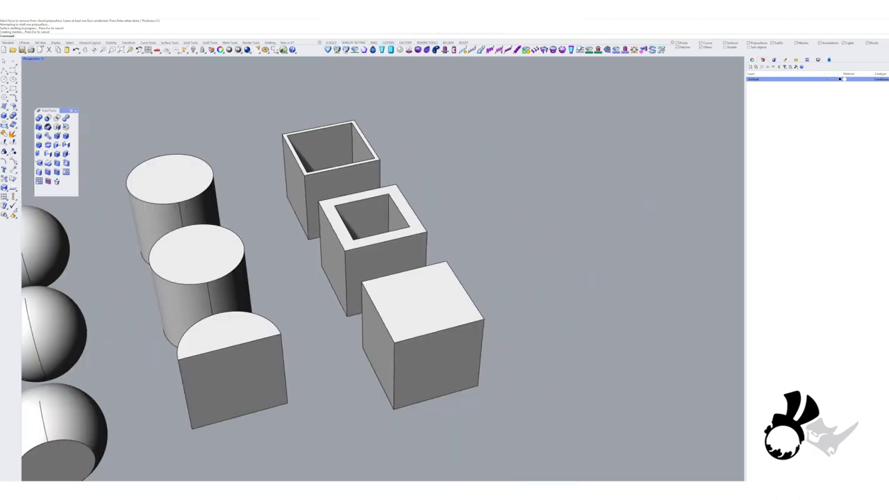
Shell the remaining solid box with an even thicker wall, removing its top face and two adjacent side faces
right_click_drag(414, 277, 572, 332)
scroll(496, 317, "up", 3)
left_click(57, 127)
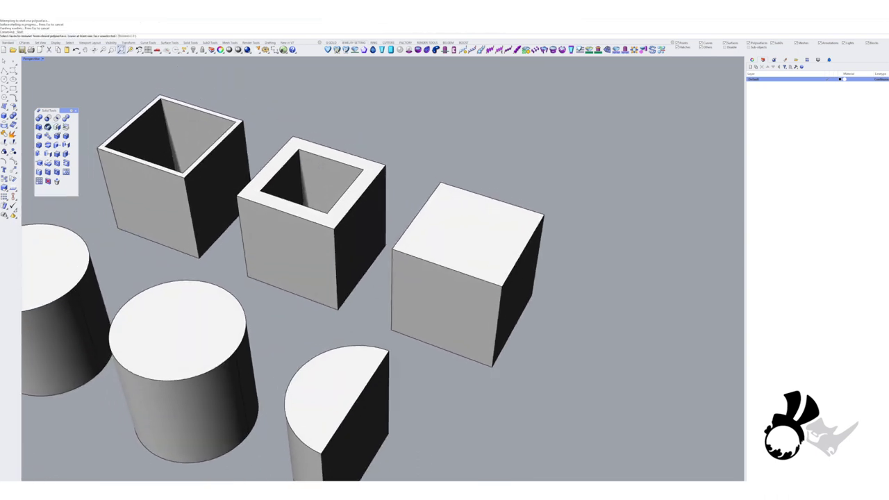
left_click(126, 36)
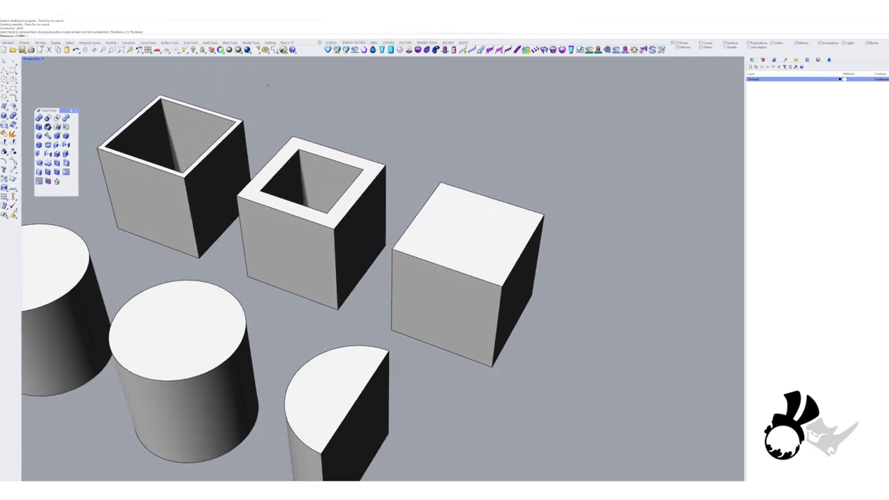
type("1")
key("Return")
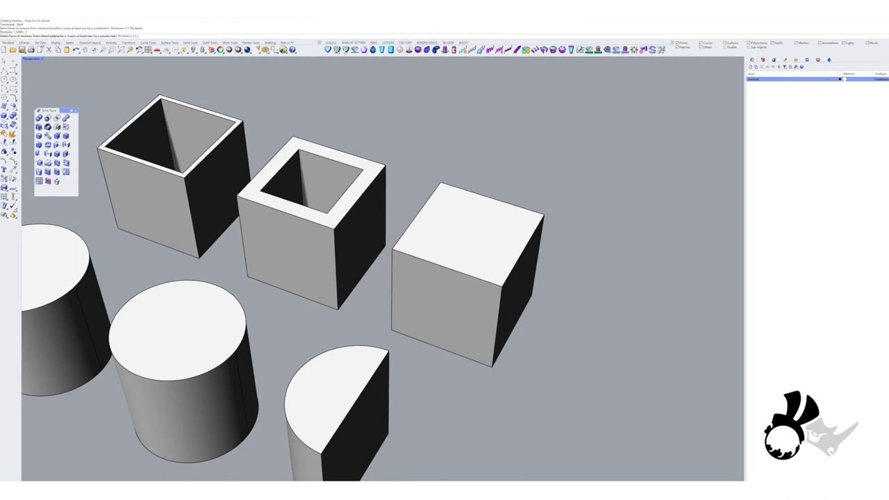
left_click(467, 237)
right_click_drag(428, 375, 415, 314)
left_click(511, 263)
left_click(455, 257)
scroll(455, 254, "up", 2)
right_click_drag(455, 254, 448, 323, "shift")
key("Return")
Shell the first full cylinder with the current wall thickness, removing its top face
scroll(487, 264, "down", 5)
right_click_drag(417, 278, 625, 274)
scroll(479, 236, "up", 4)
right_click_drag(479, 236, 444, 190)
scroll(432, 240, "down", 3)
right_click_drag(432, 239, 427, 259)
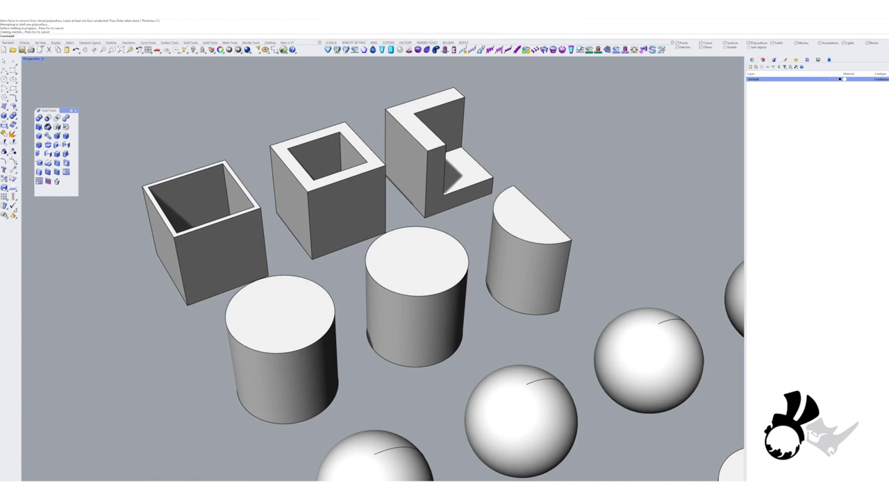
right_click_drag(427, 259, 407, 263, "shift")
left_click(48, 127)
left_click(255, 319)
key("Return")
Examine the inside of the shelled cylinder in Ghosted display, and switch back to Shaded display
right_click_drag(255, 320, 276, 218)
scroll(276, 218, "up", 6)
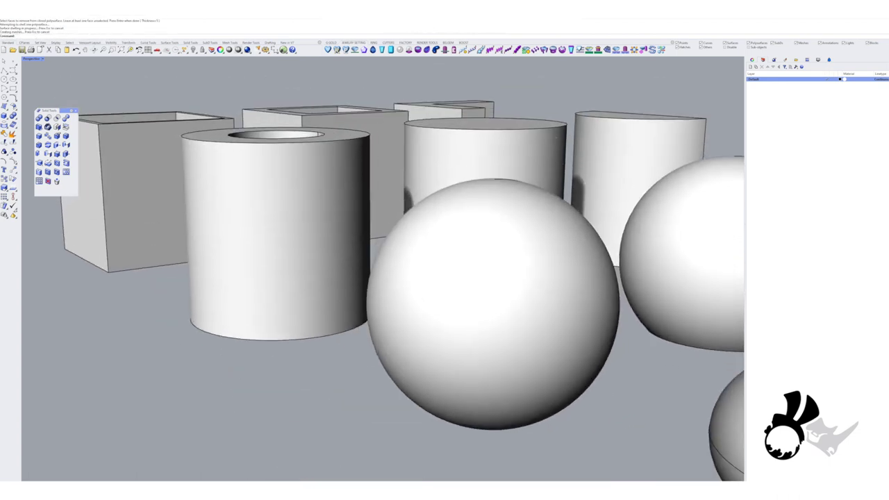
left_click(43, 59)
left_click(43, 95)
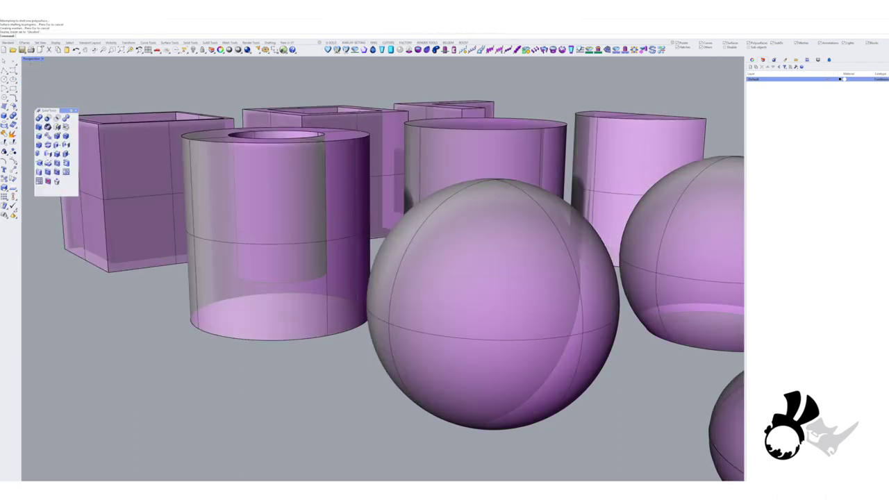
right_click_drag(298, 305, 350, 372)
scroll(330, 354, "down", 5)
left_click(31, 58)
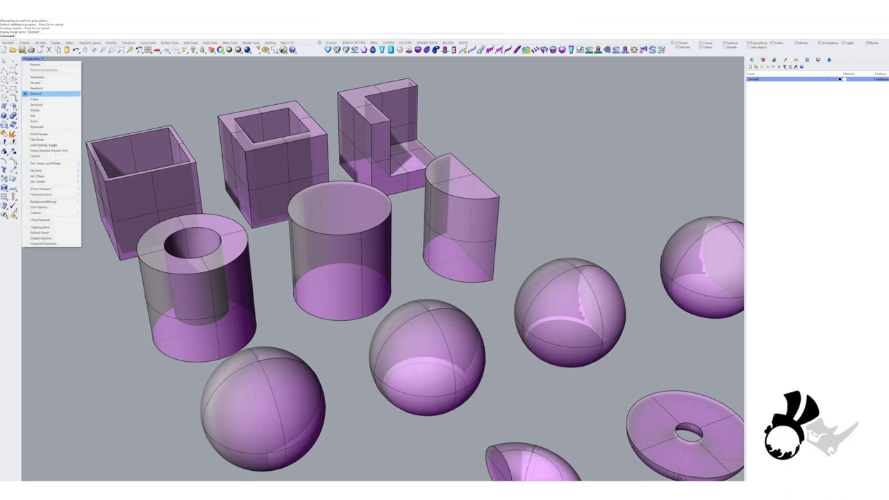
left_click(36, 94)
scroll(316, 219, "up", 3)
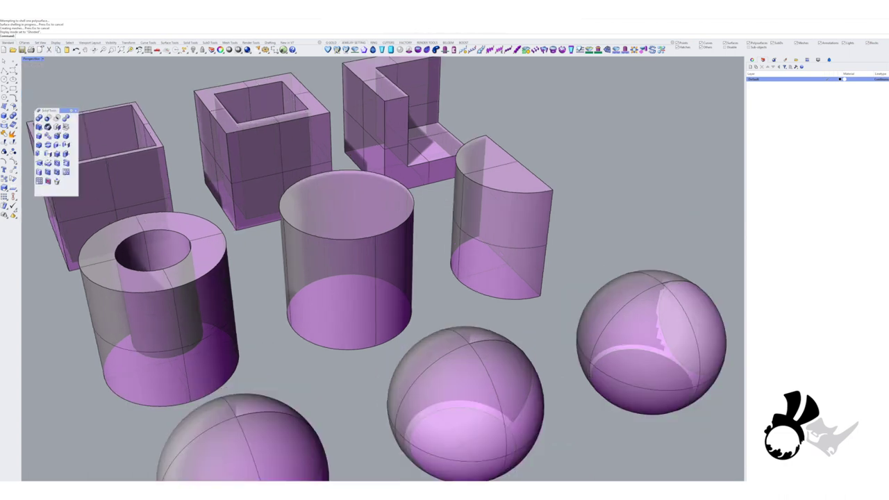
left_click(31, 58)
left_click(36, 83)
Shell the second full cylinder with a wall thickness of 1, removing both its top and bottom faces
scroll(373, 212, "down", 3)
right_click_drag(373, 212, 344, 235)
left_click(47, 127)
left_click(126, 36)
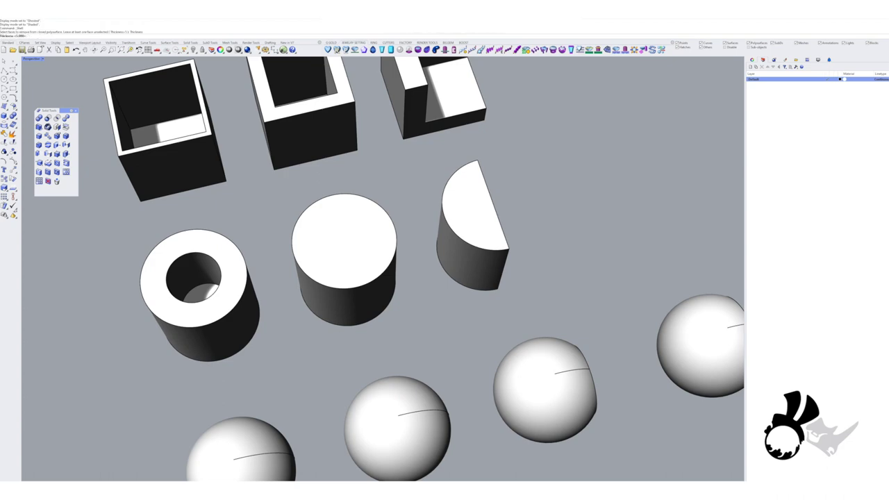
type("5")
key("Return")
left_click(345, 242)
right_click_drag(344, 250, 271, 97)
scroll(344, 233, "up", 7)
left_click(338, 244)
scroll(339, 249, "down", 5)
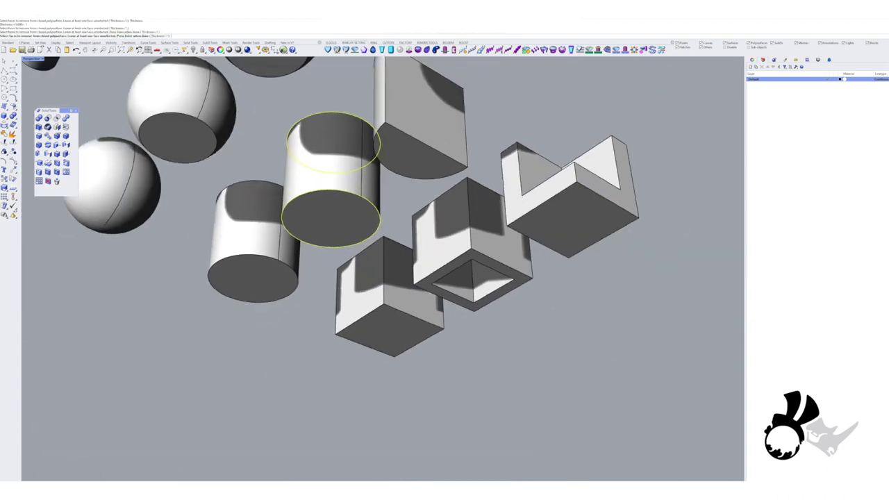
right_click_drag(338, 249, 351, 395)
key("Return")
Shell the half cylinder with the same thickness, removing its flat vertical face
scroll(415, 283, "up", 3)
right_click_drag(415, 283, 521, 215, "shift")
key("Return")
left_click(425, 300)
key("Return")
Select the complete, uncut sphere and examine its closed single surface alongside the cut spheres
scroll(389, 302, "down", 5)
scroll(382, 209, "up", 4)
left_click(364, 213)
scroll(375, 223, "down", 2)
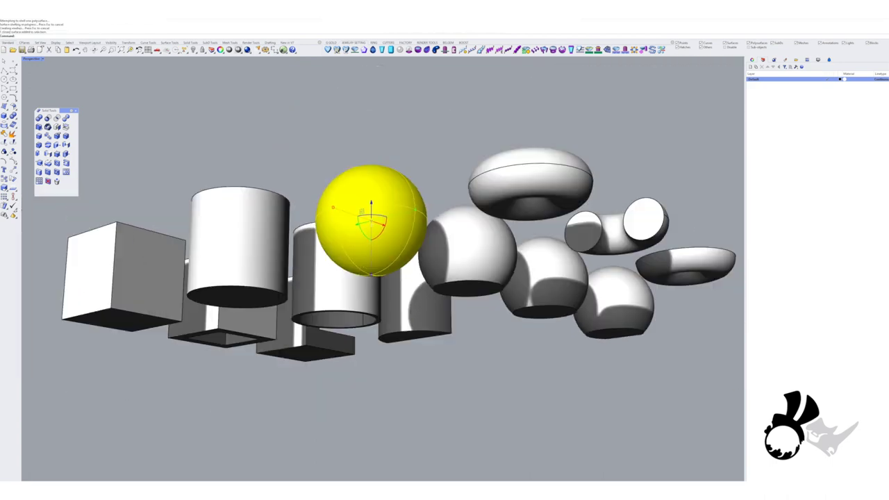
right_click_drag(375, 222, 261, 330)
right_click_drag(198, 328, 281, 306, "shift")
scroll(303, 281, "up", 6)
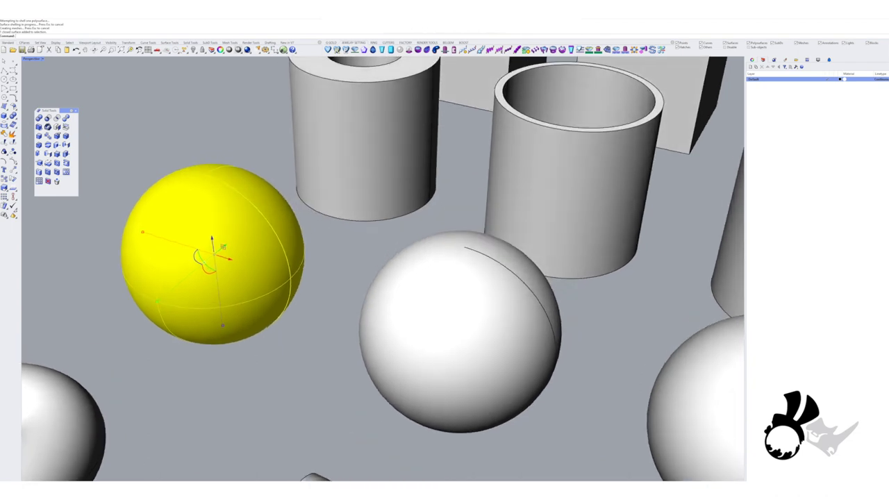
scroll(306, 250, "down", 2)
mouse_move(305, 250)
right_mouse_down("shift")
mouse_move(316, 278)
mouse_move(311, 252)
mouse_move(271, 258)
mouse_move(311, 252)
mouse_move(306, 244)
right_mouse_up("shift")
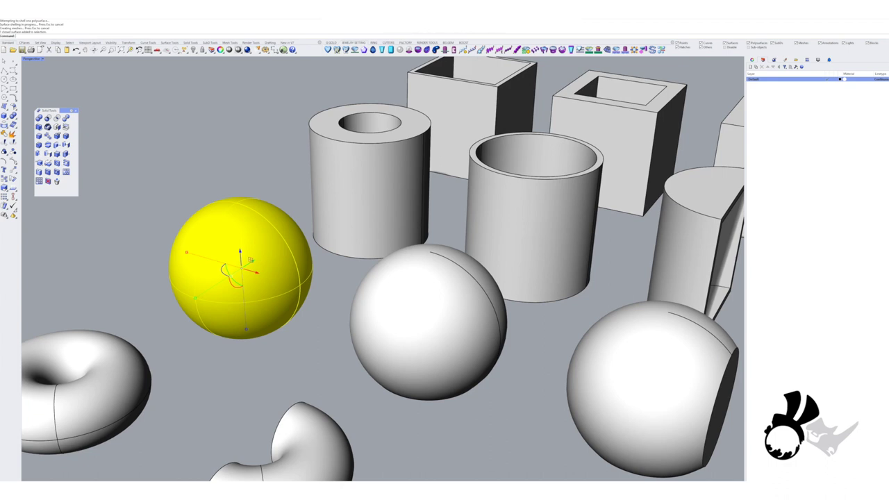
Shell the sphere that has only a flat base, removing the planar base face
left_click(48, 126)
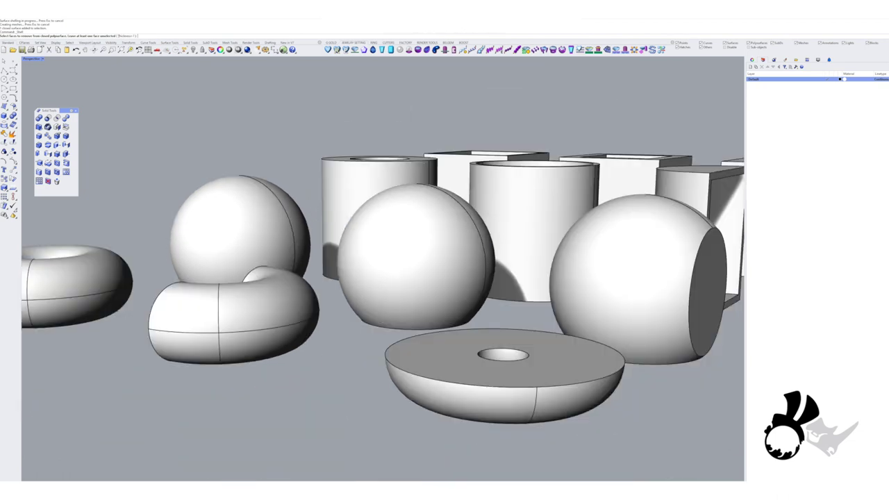
right_click_drag(409, 291, 373, 136)
scroll(253, 233, "down", 4)
scroll(351, 185, "up", 4)
left_click(308, 222)
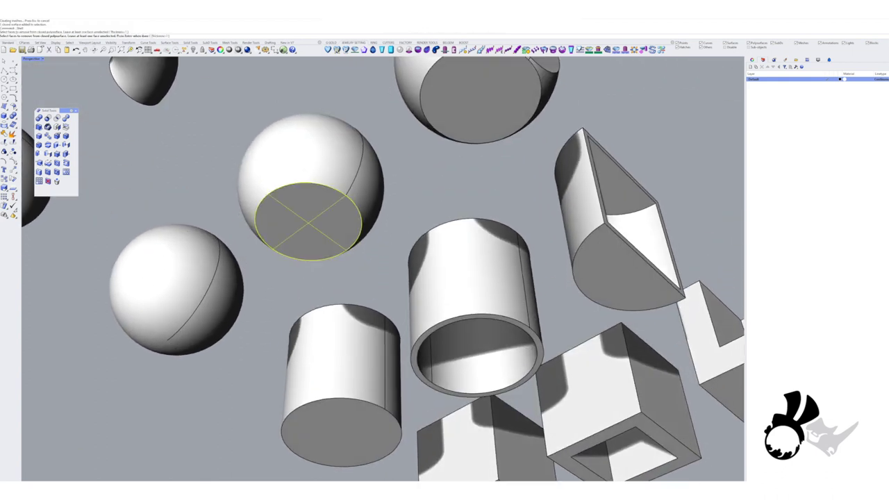
key("Return")
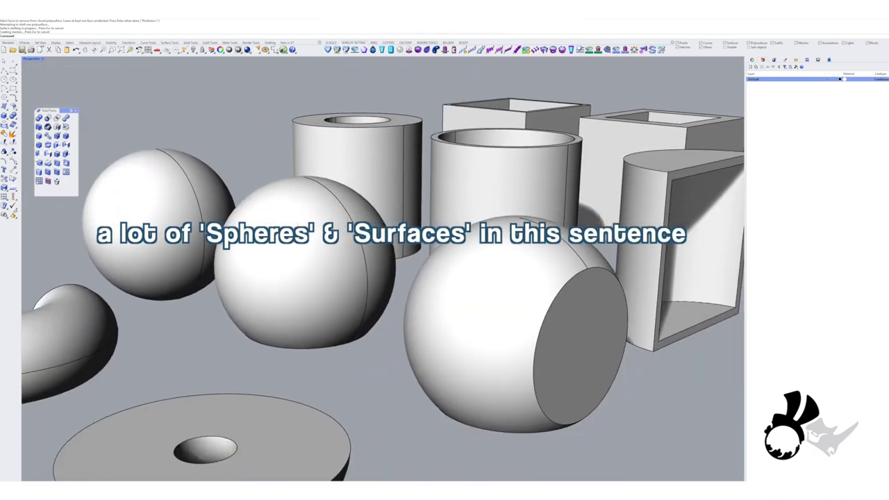
Examine the cut spheres' separate surfaces in Ghosted display mode and restore the Shaded display
left_click(42, 59)
left_click(43, 94)
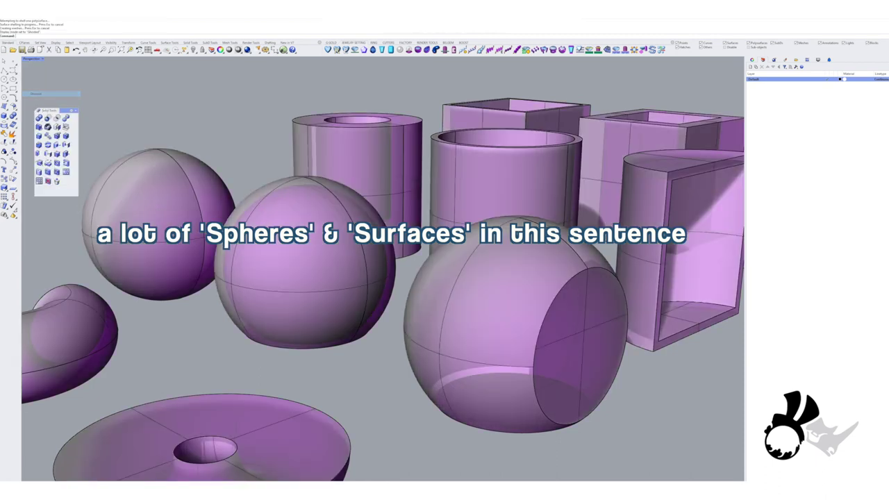
scroll(326, 233, "up", 2)
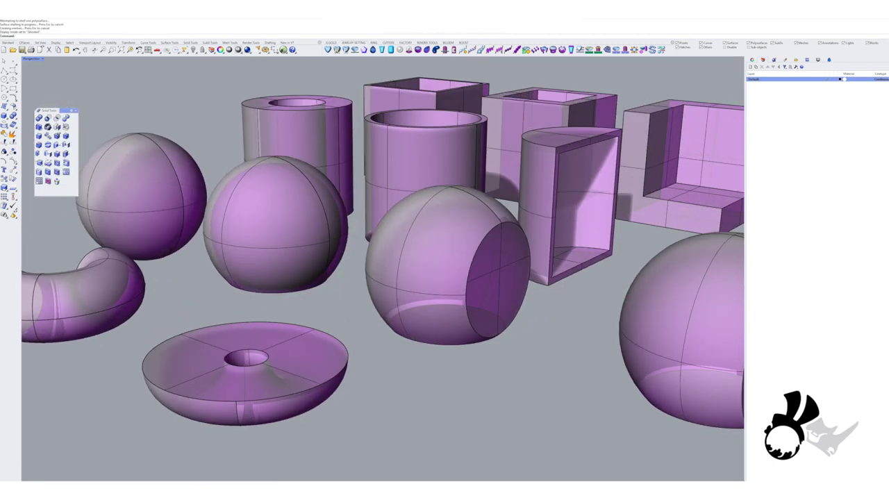
left_click(32, 58)
left_click(49, 77)
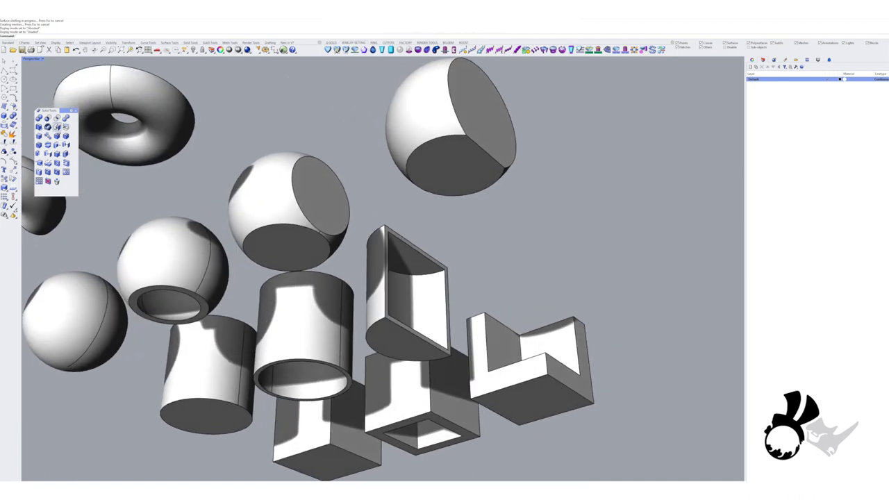
Shell the sphere with two separate flat cuts, removing both its side and bottom planar faces
left_click(48, 127)
right_click_drag(389, 278, 417, 277)
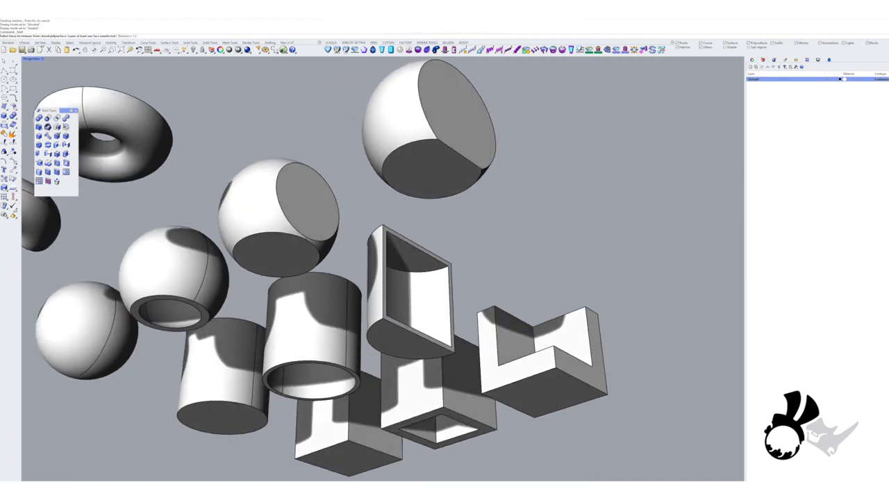
left_click(307, 202)
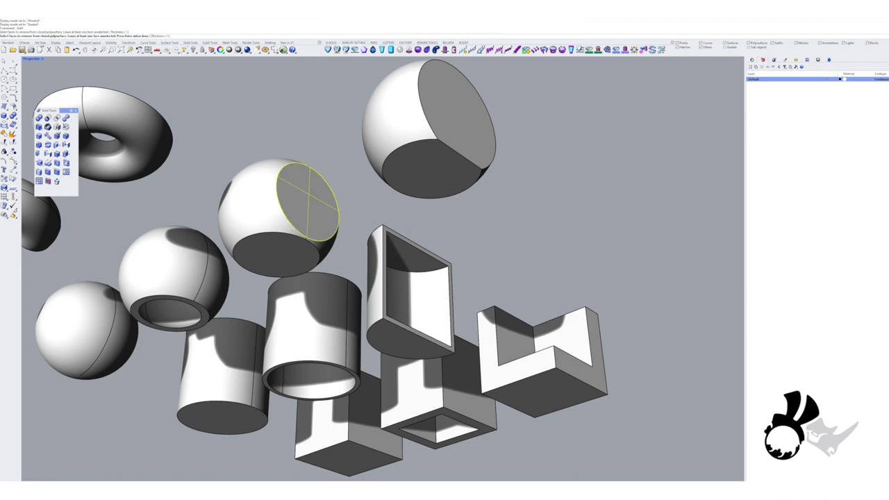
left_click(299, 246)
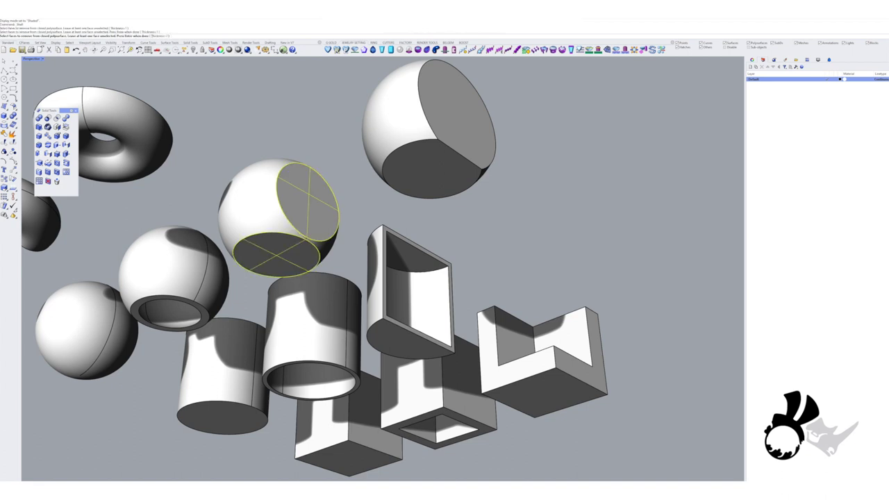
key("Return")
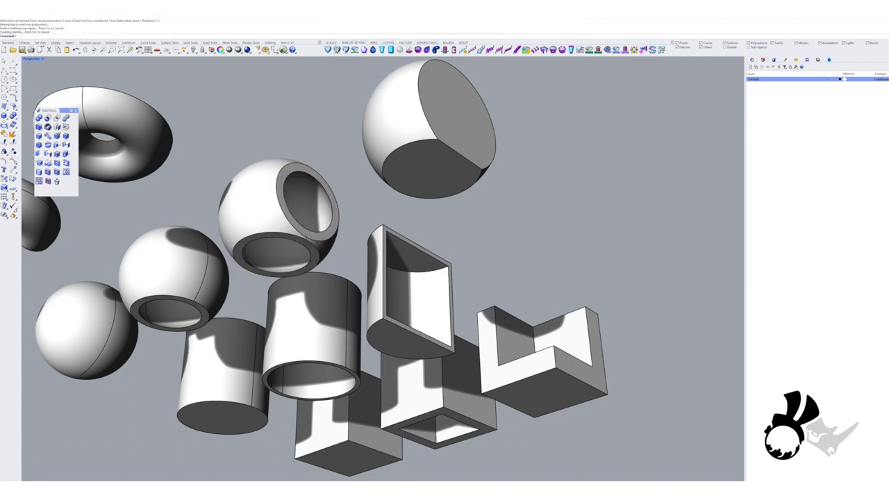
Shell the sphere whose two flat cuts share an edge, removing both of those adjoining planar faces
right_click_drag(417, 264, 432, 358)
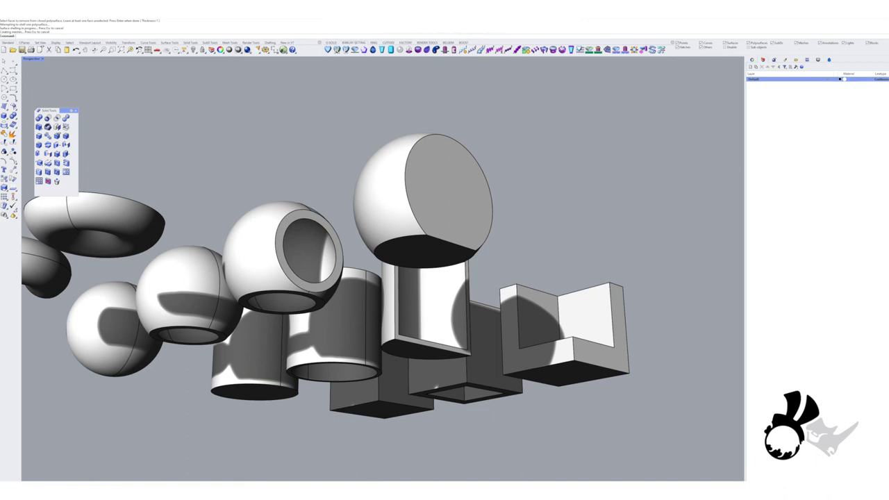
left_click(48, 127)
right_click_drag(432, 292, 421, 259)
right_click_drag(320, 292, 317, 264)
scroll(305, 261, "up", 2)
right_click_drag(416, 181, 416, 206, "shift")
left_click(439, 203)
left_click(473, 118)
key("Return")
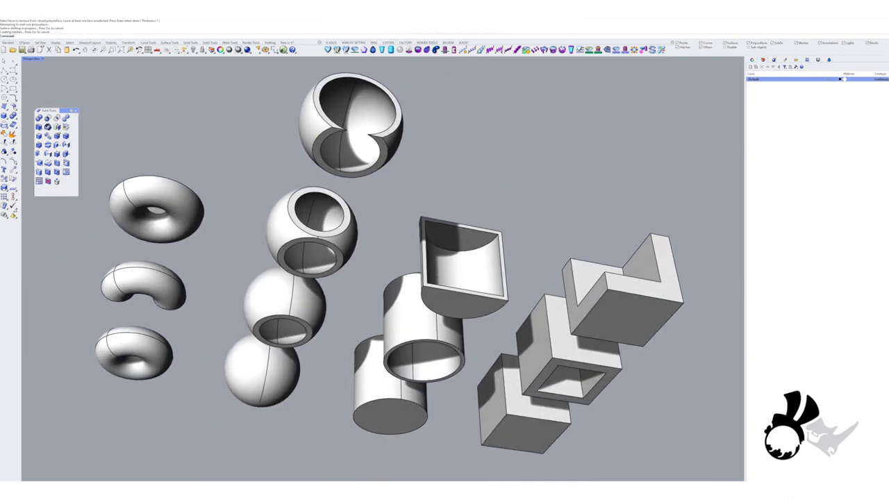
Shell the vertically cut half torus into an open curved tube, removing both circular end faces
right_click_drag(347, 164, 492, 206)
scroll(412, 193, "up", 2)
scroll(428, 200, "down", 2)
right_click_drag(492, 206, 548, 186, "shift")
right_click_drag(413, 281, 450, 361)
scroll(416, 233, "down", 2)
scroll(450, 361, "up", 4)
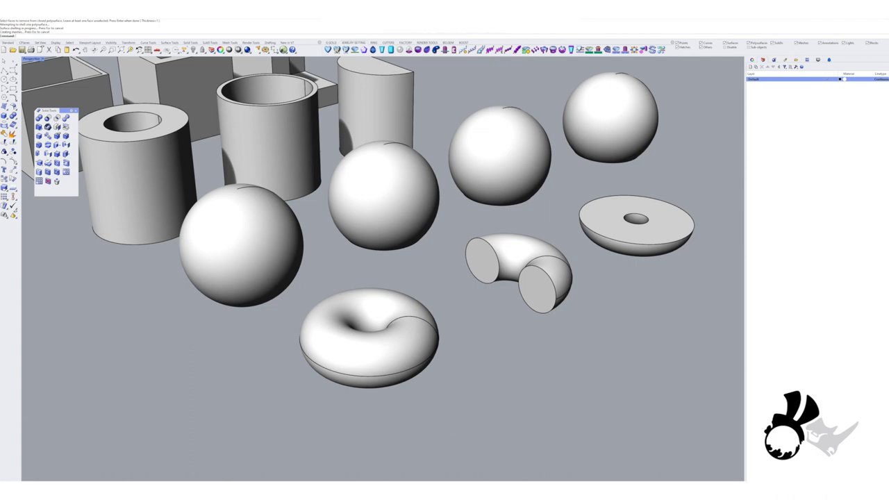
left_click(48, 127)
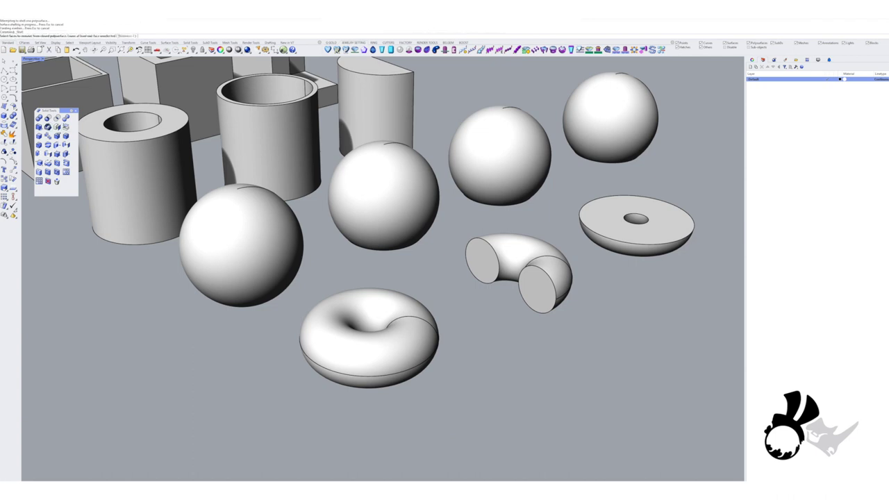
right_click_drag(430, 278, 347, 275)
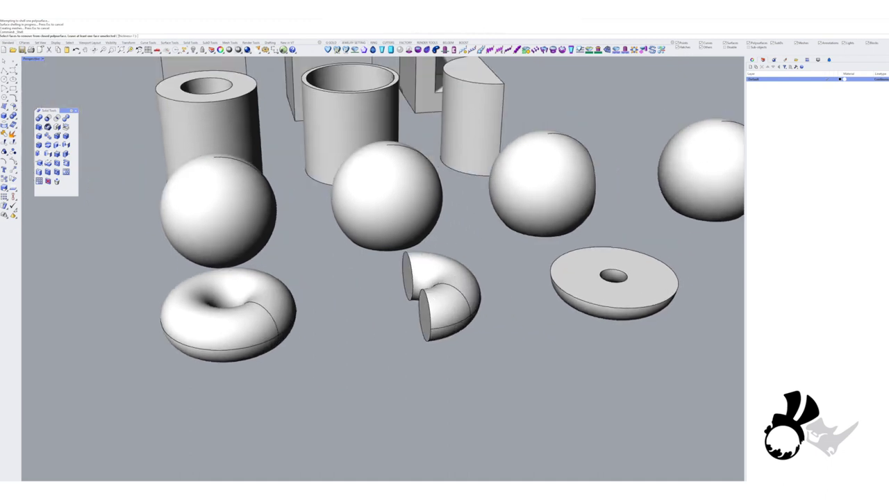
scroll(222, 347, "down", 3)
right_click_drag(250, 341, 279, 296)
scroll(207, 329, "up", 5)
left_click(513, 198)
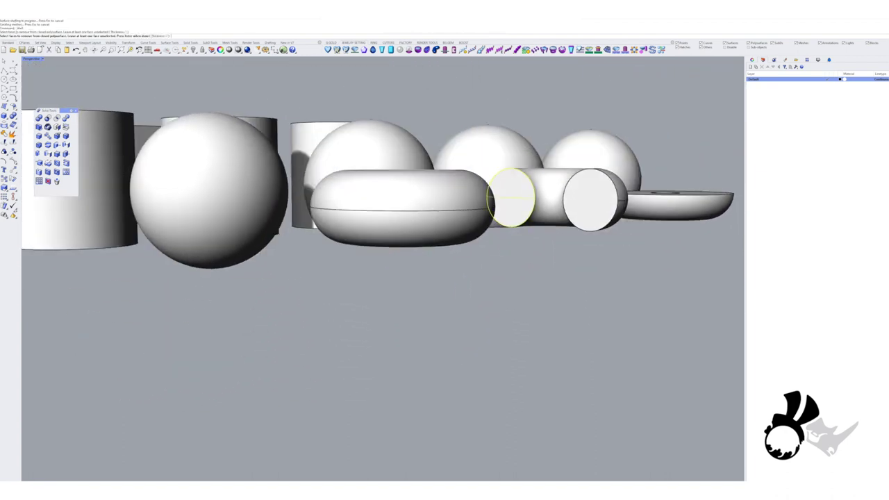
left_click(590, 200)
right_click_drag(589, 229, 590, 278)
key("Return")
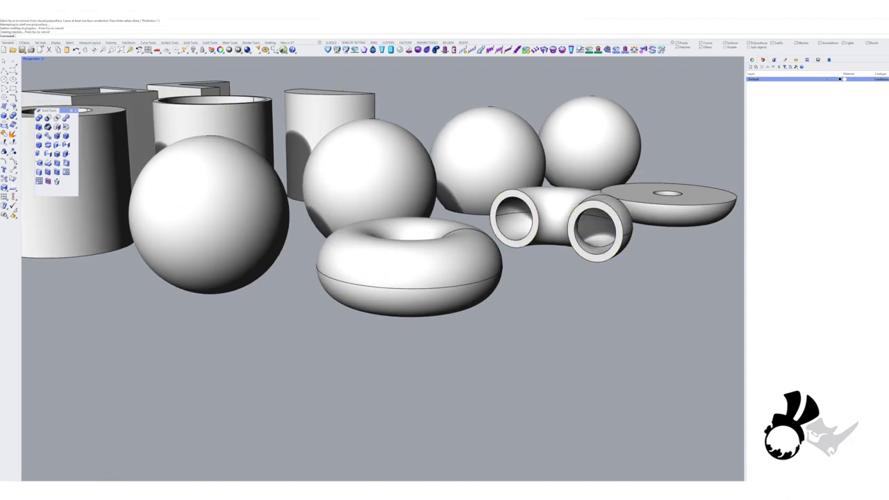
Shell the horizontally cut half torus with a wall thickness of 1, removing its flat ring-shaped top face
right_click_drag(445, 278, 361, 326)
scroll(569, 238, "down", 2)
right_click_drag(576, 239, 544, 242, "shift")
key("Return")
left_click(647, 265)
right_click_drag(648, 265, 595, 310, "shift")
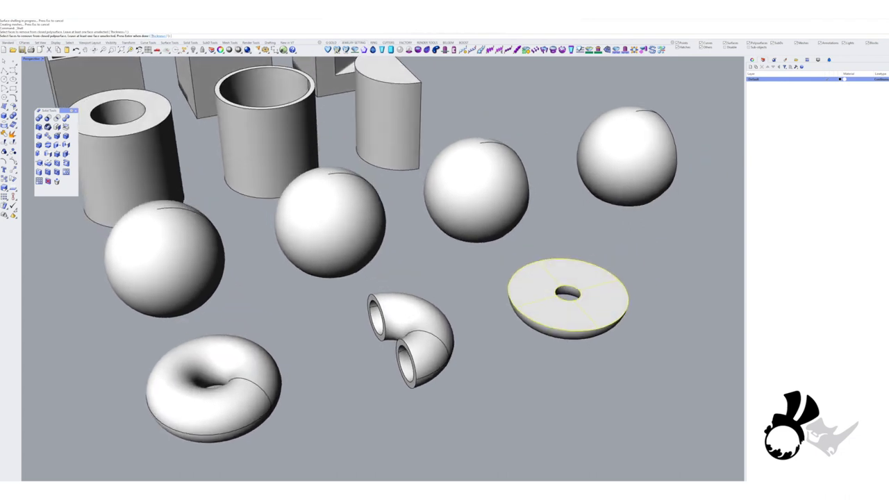
key("Return")
type("1")
key("Return")
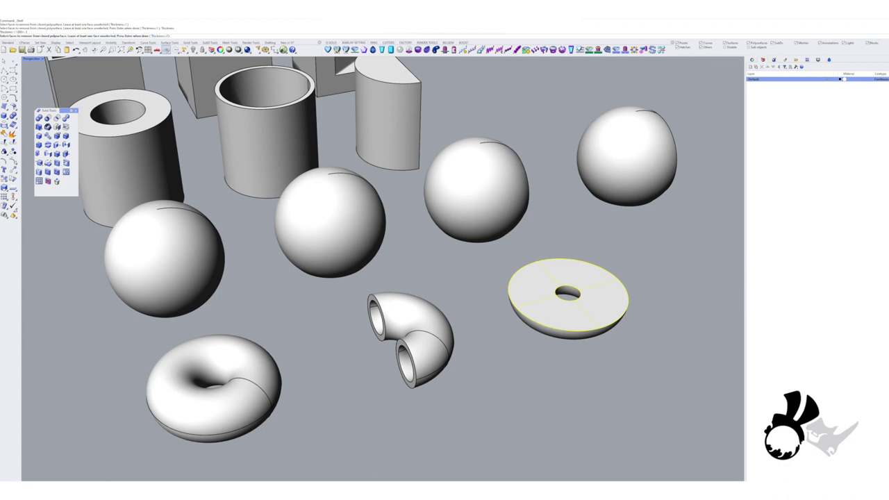
key("Return")
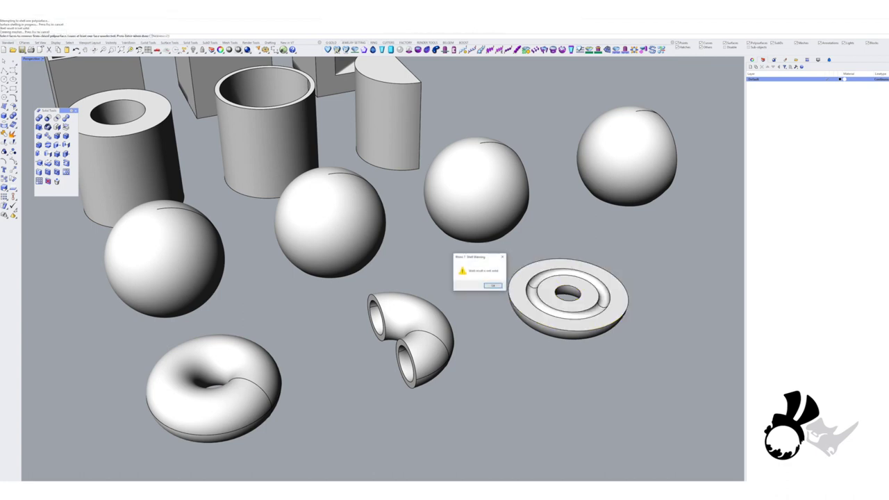
right_click_drag(580, 355, 594, 311)
scroll(561, 296, "up", 5)
scroll(561, 296, "down", 6)
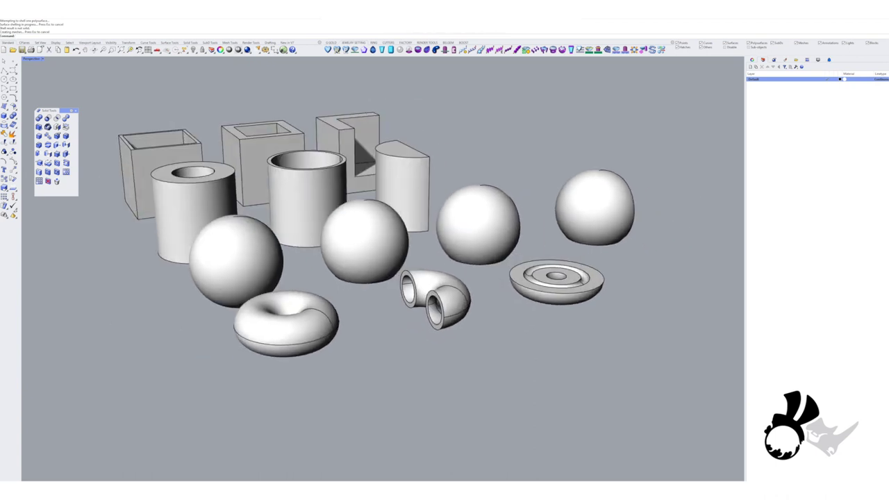